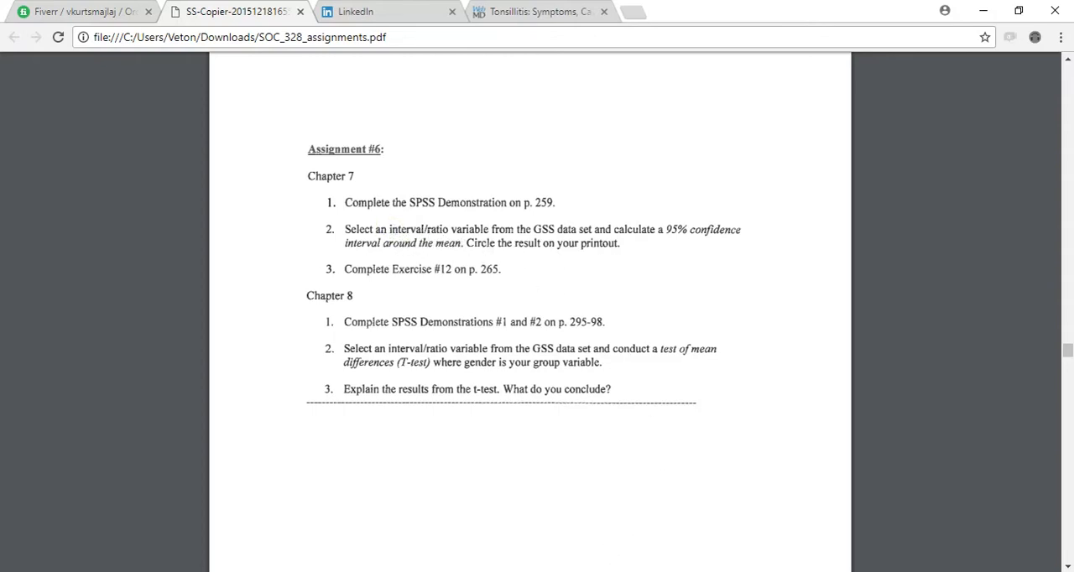
# - Switch to the SPSS Data Editor and locate the age variable and its label in the variable list
pyautogui.click(563, 571)
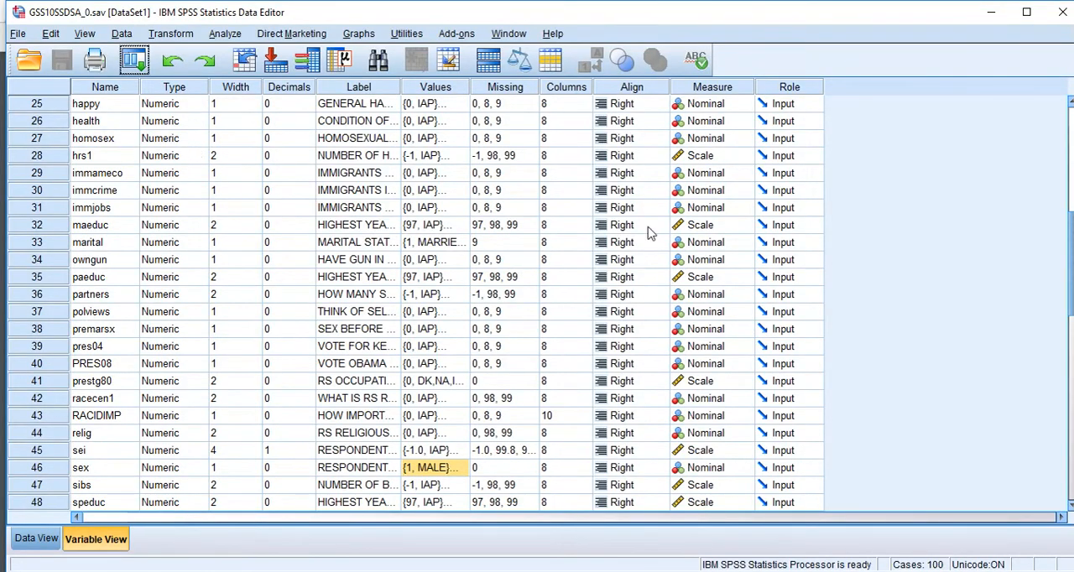
pyautogui.scroll(-3, 294, 215)
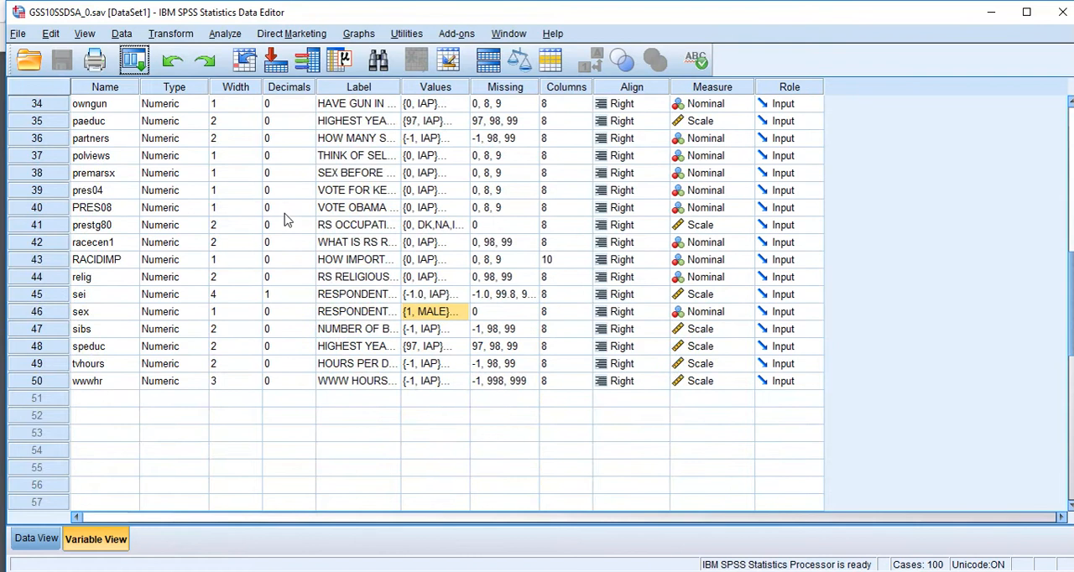
pyautogui.scroll(11, 159, 346)
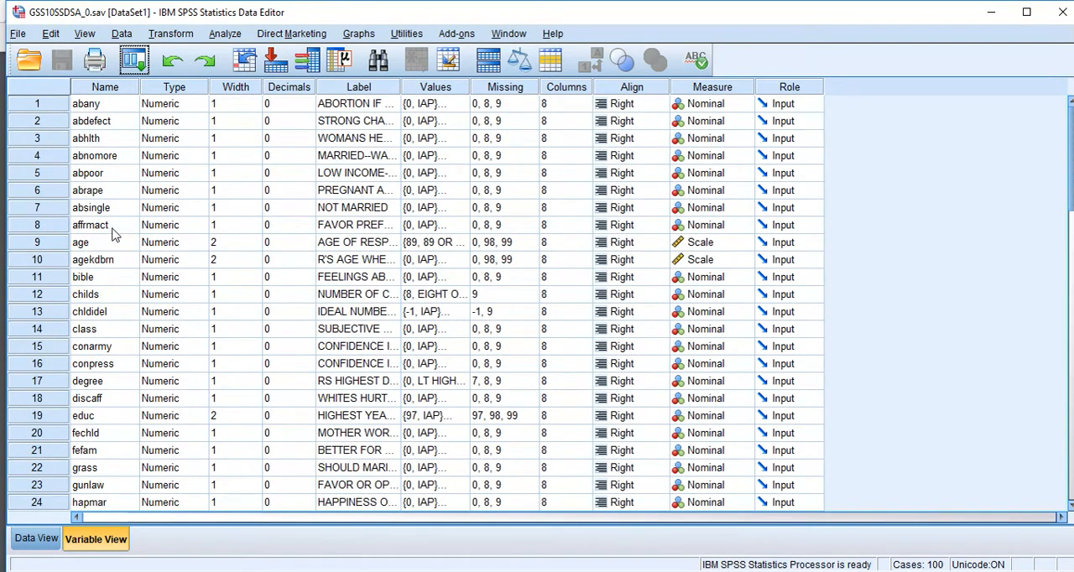
pyautogui.click(103, 243)
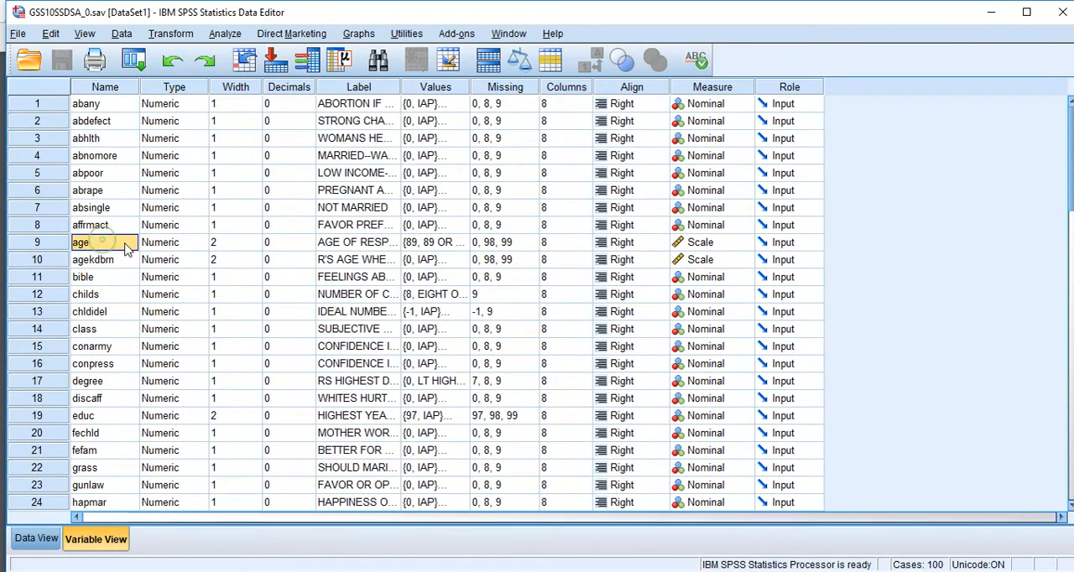
pyautogui.click(372, 245)
pyautogui.click(92, 245)
pyautogui.click(371, 245)
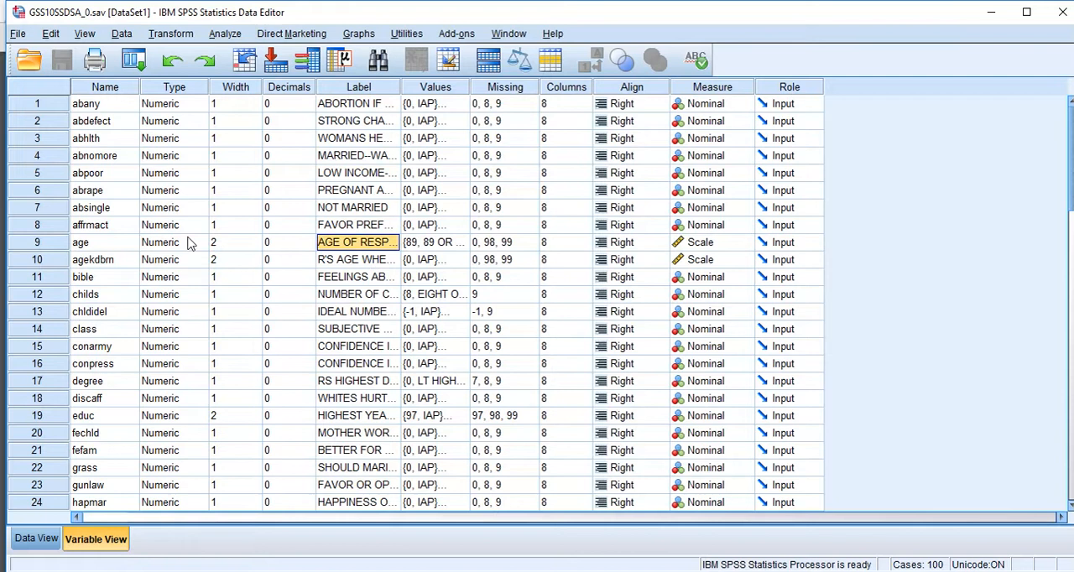
pyautogui.click(80, 242)
pyautogui.click(375, 245)
# - Run the Explore procedure with age in the dependent list, displaying statistics only
pyautogui.click(227, 35)
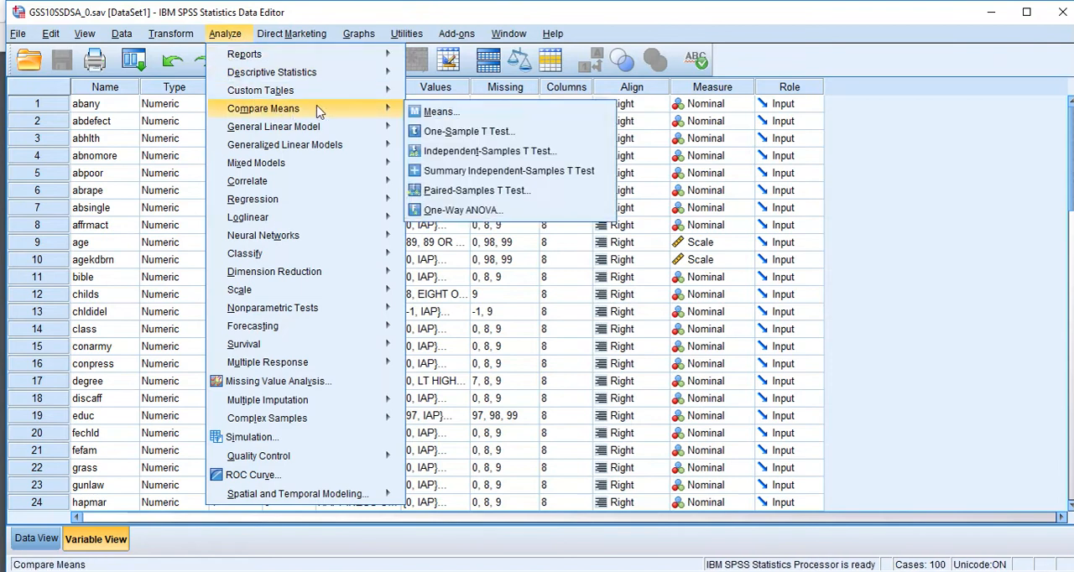
pyautogui.moveTo(319, 79)
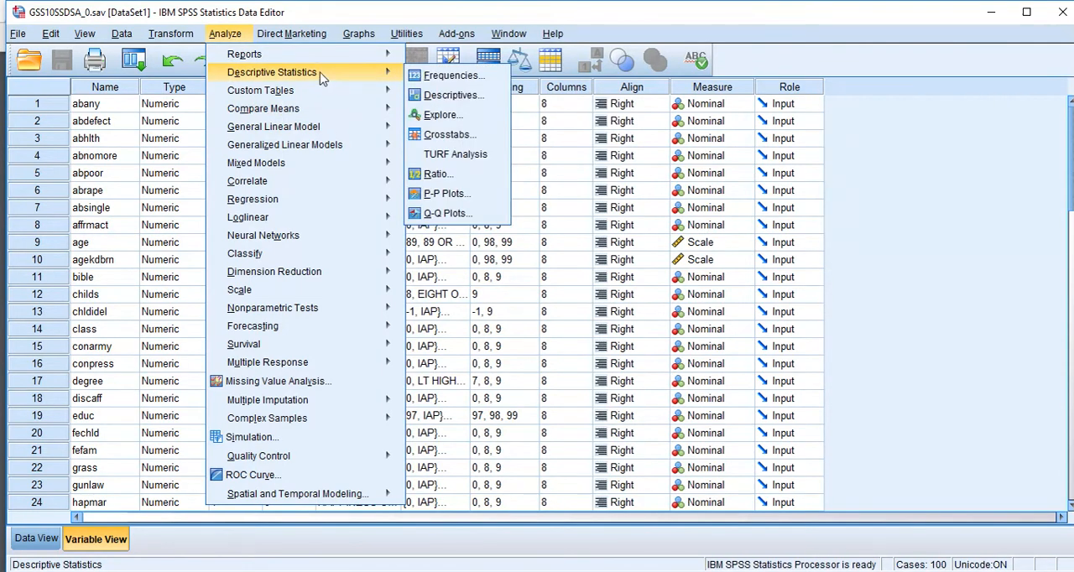
pyautogui.click(454, 115)
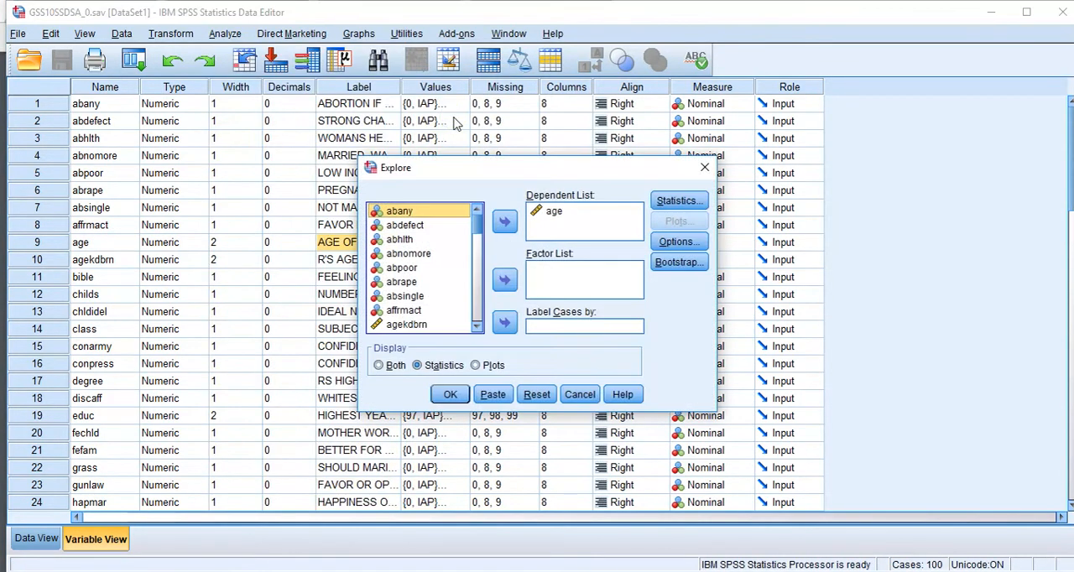
pyautogui.scroll(-6, 431, 256)
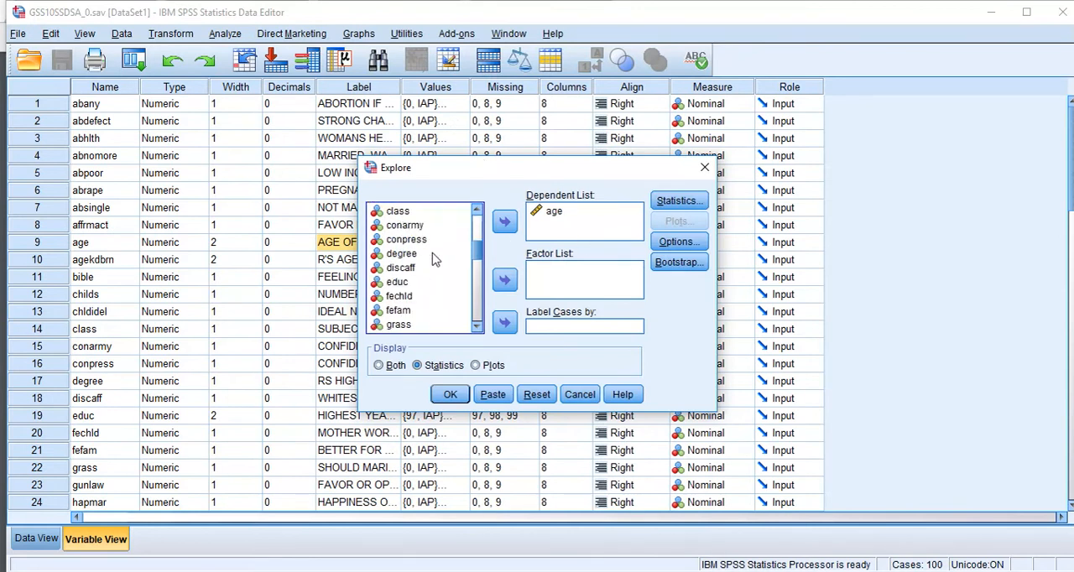
pyautogui.scroll(-10, 424, 264)
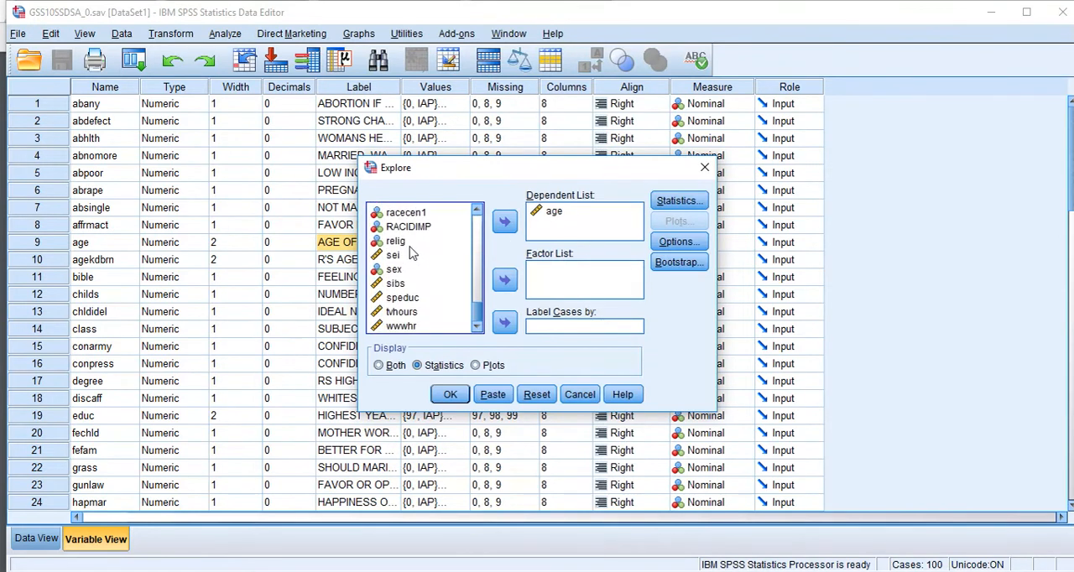
pyautogui.scroll(1, 401, 255)
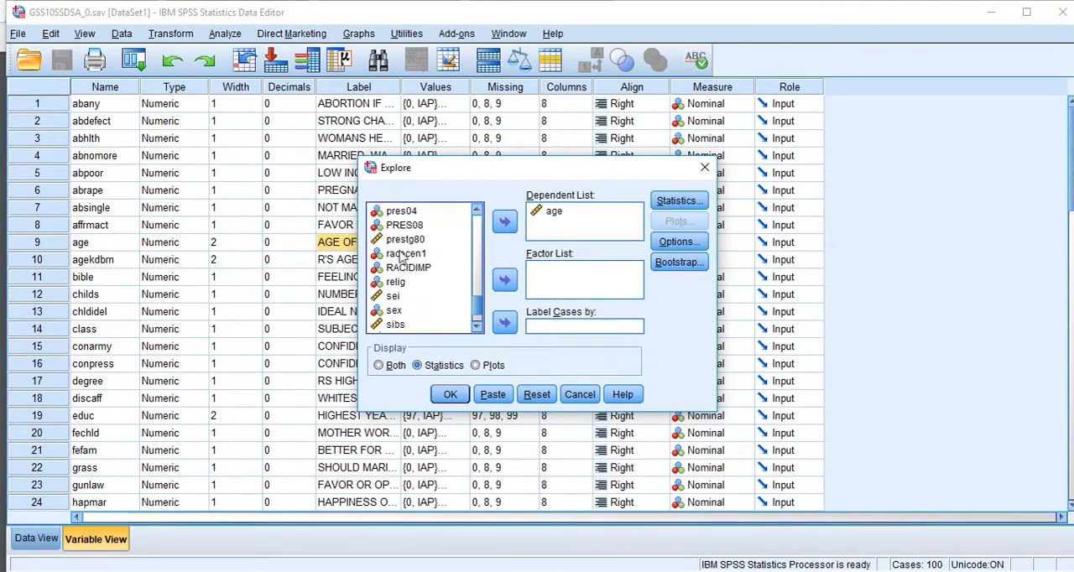
pyautogui.click(554, 212)
pyautogui.click(504, 221)
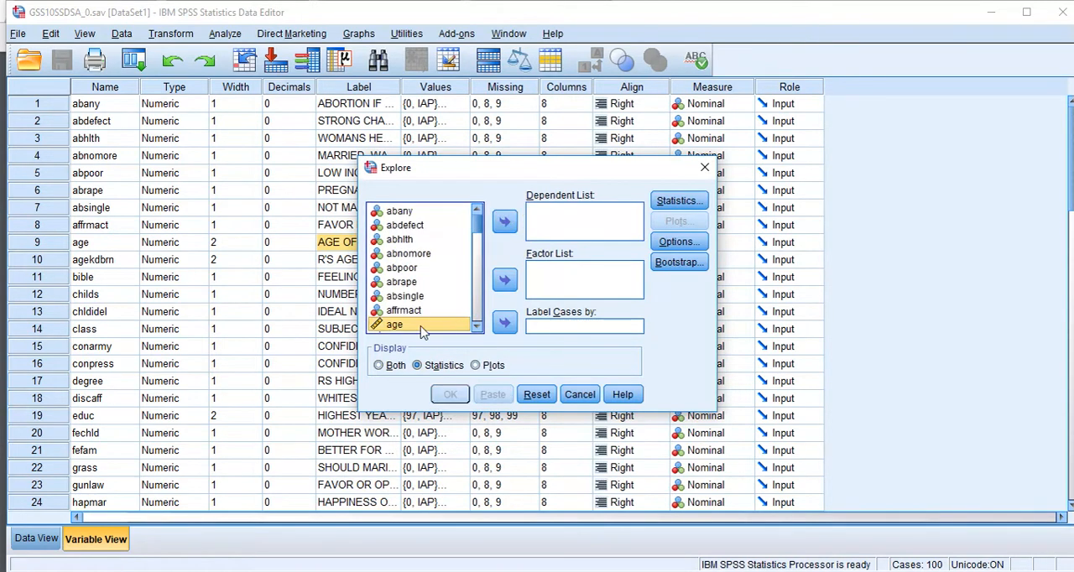
pyautogui.click(504, 222)
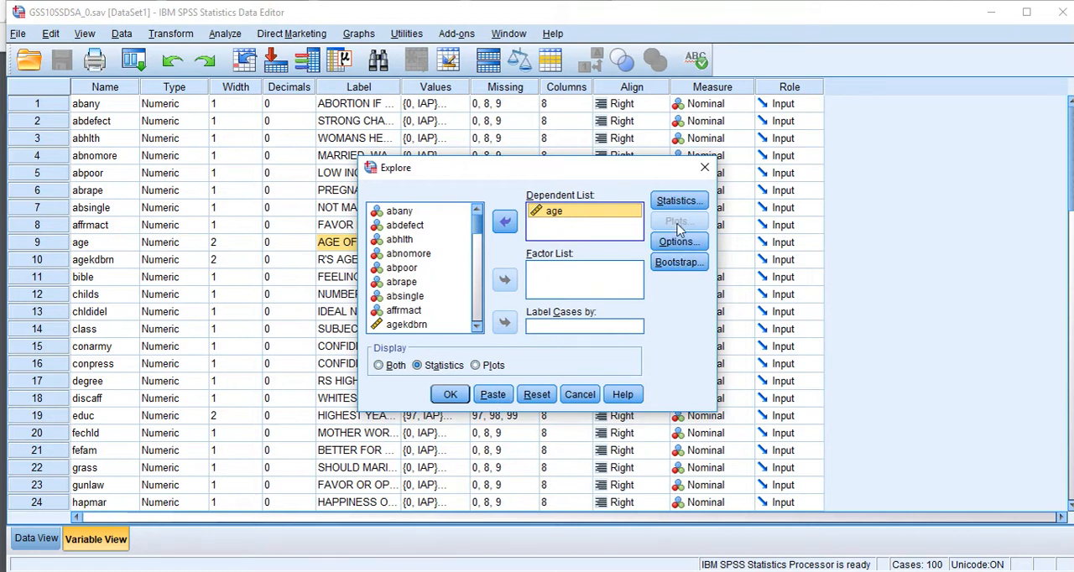
pyautogui.click(427, 372)
pyautogui.click(451, 396)
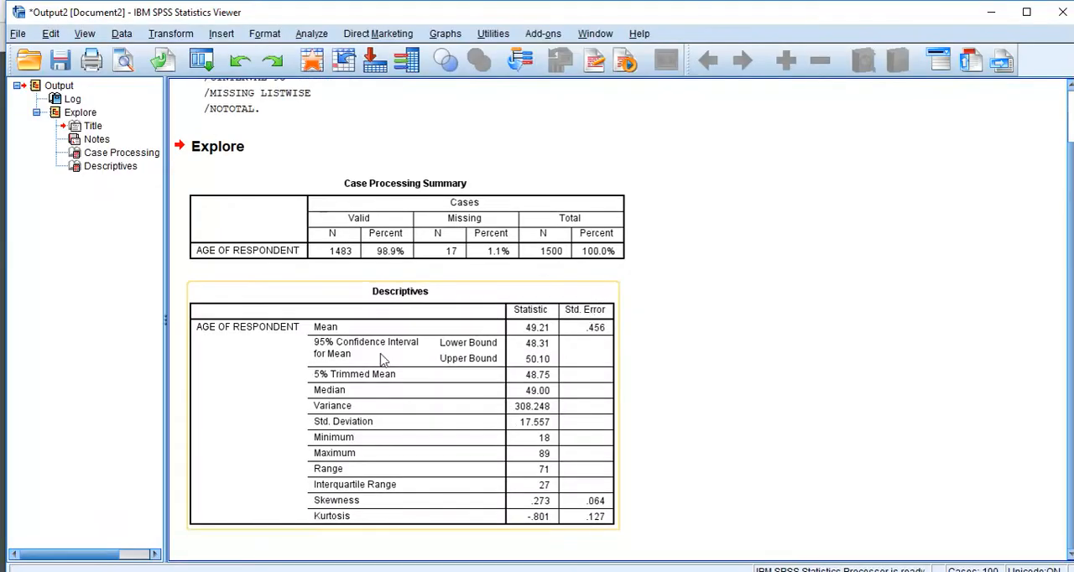
# - Examine the 95% confidence interval for the mean age in the Descriptives table and recheck the Assignment #6 tasks in the browser PDF
pyautogui.click(329, 353)
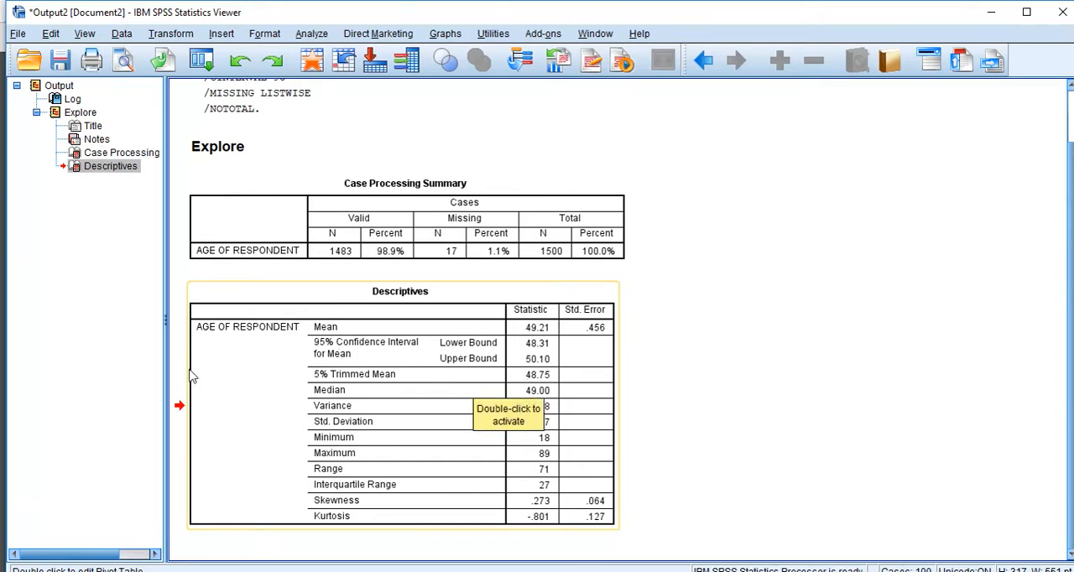
pyautogui.moveTo(191, 377); pyautogui.dragTo(175, 375)
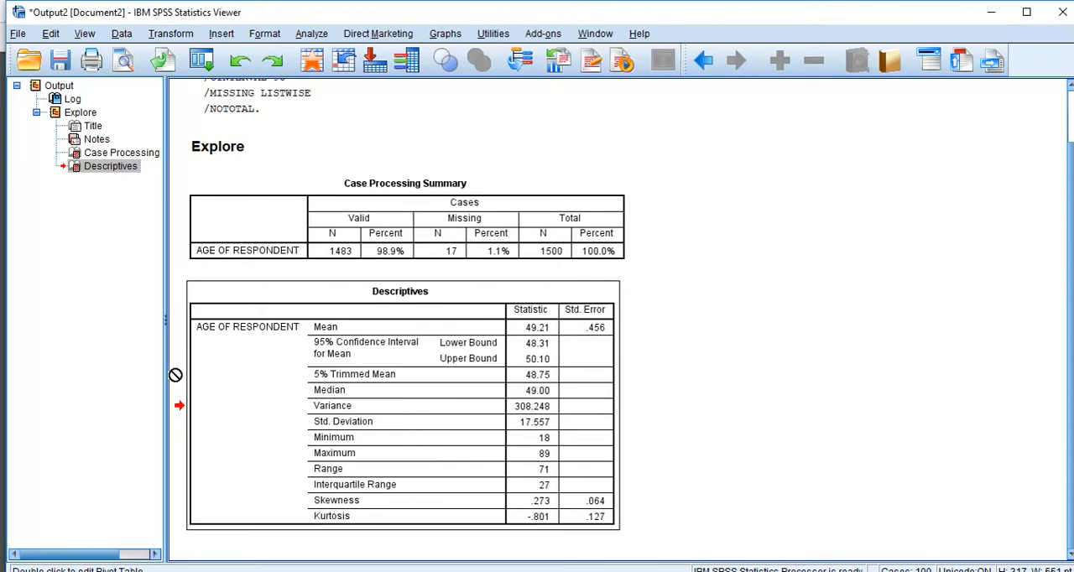
pyautogui.moveTo(176, 375); pyautogui.dragTo(403, 357)
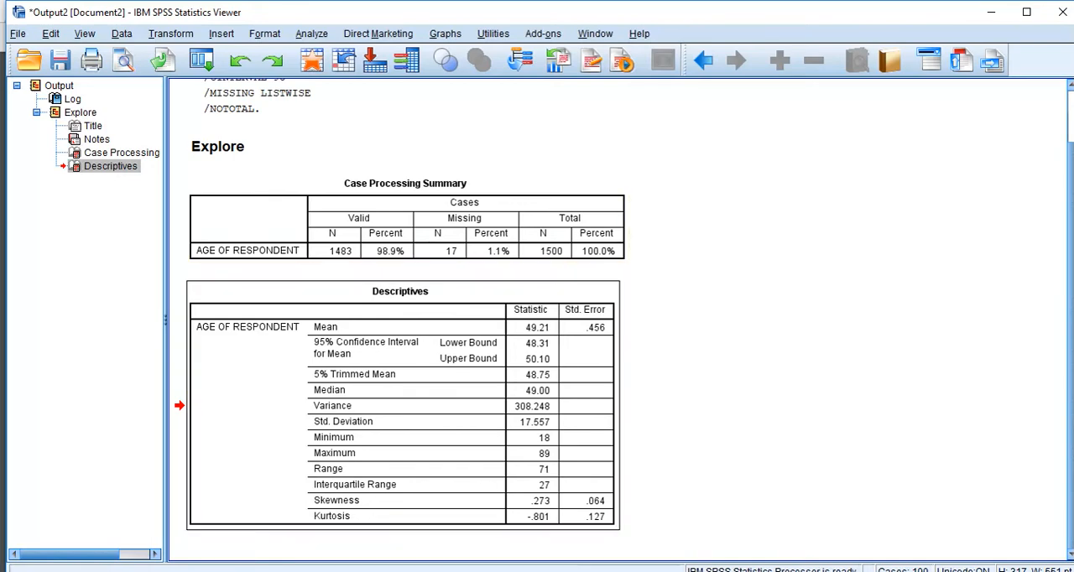
pyautogui.hotkey('alt', 'Tab')
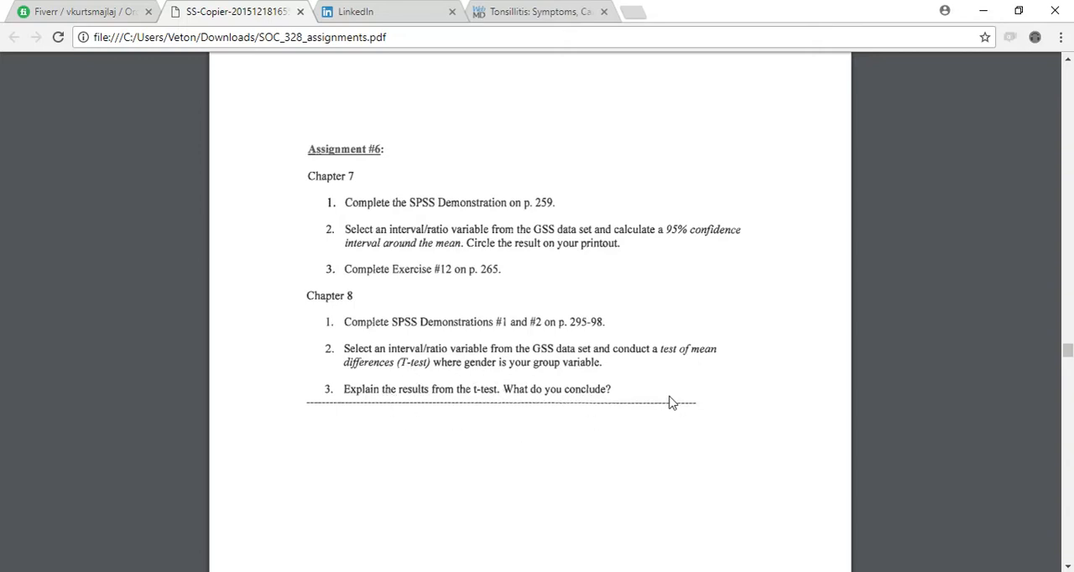
pyautogui.click(987, 13)
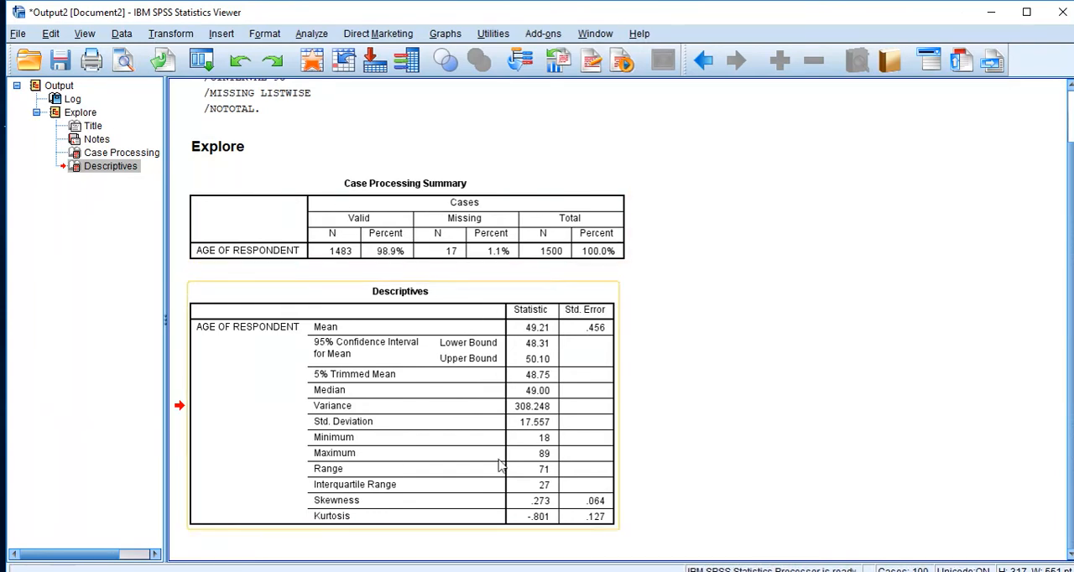
# - Return to the SPSS Data Editor and review the value labels of the sex variable
pyautogui.click(511, 524)
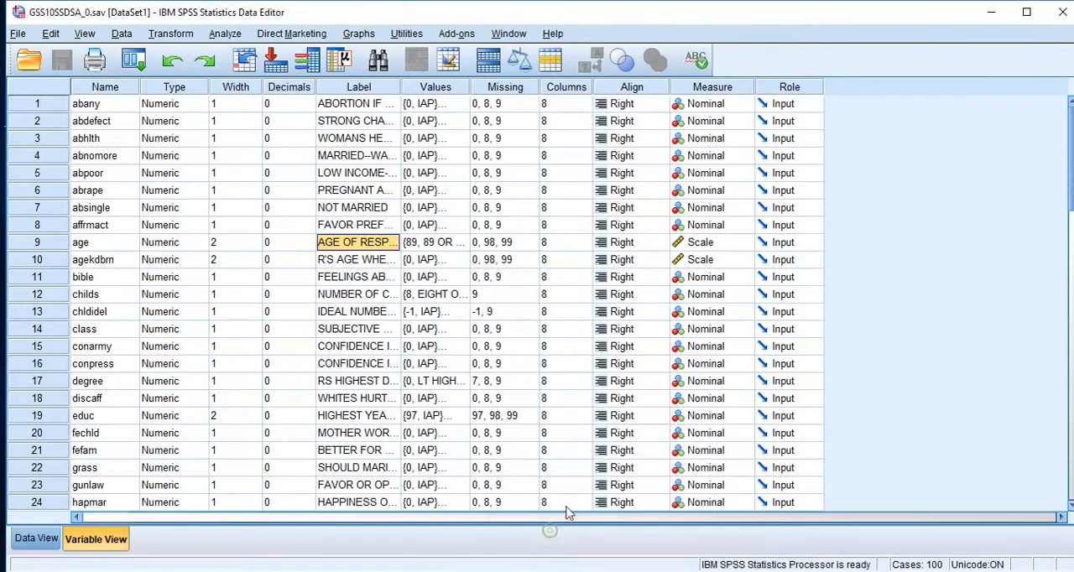
pyautogui.scroll(-12, 323, 273)
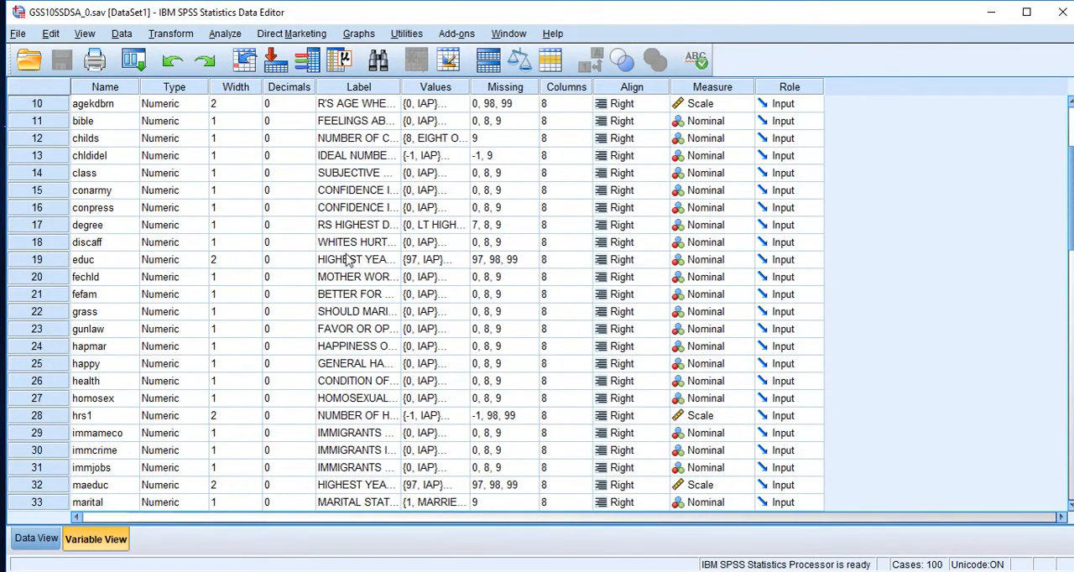
pyautogui.scroll(2, 208, 272)
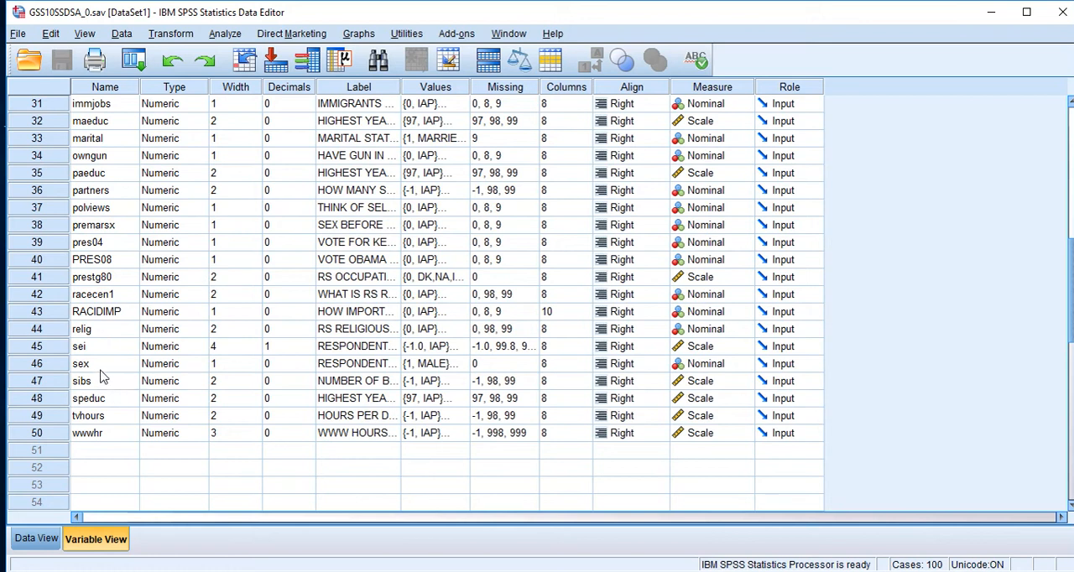
pyautogui.click(99, 367)
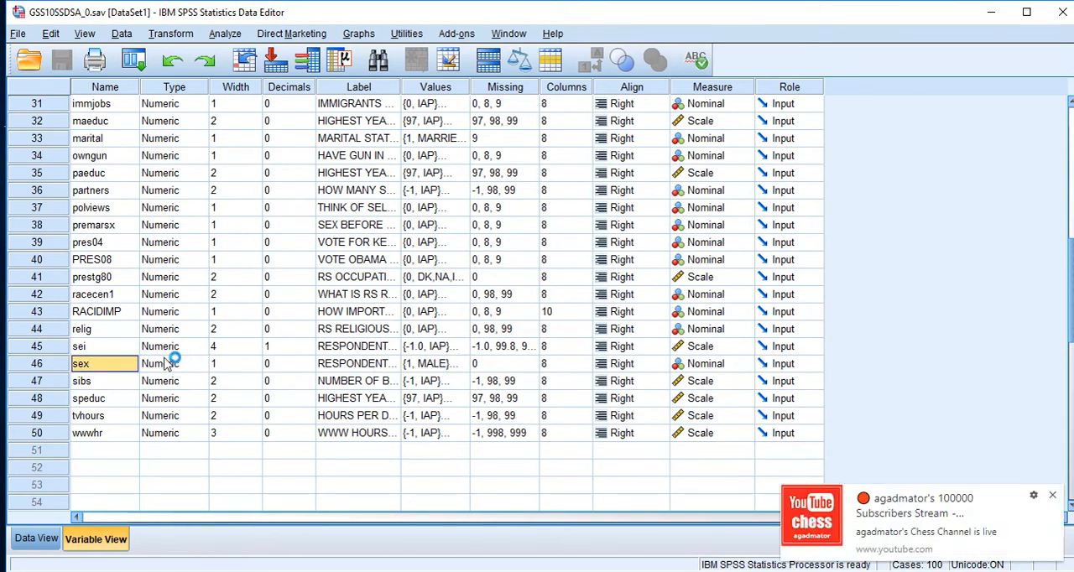
pyautogui.click(453, 364)
pyautogui.click(462, 363)
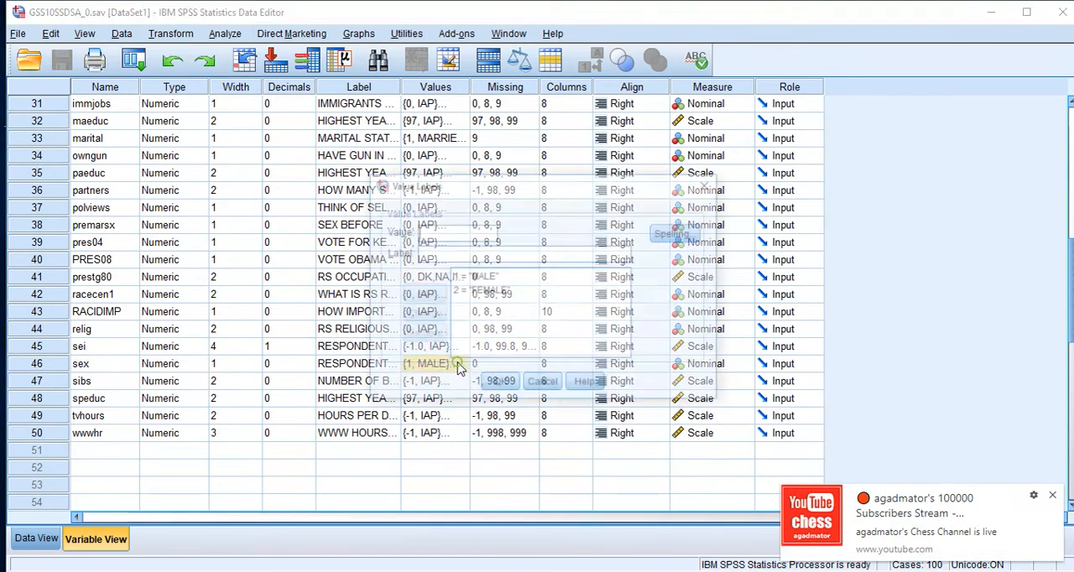
pyautogui.click(483, 277)
pyautogui.click(483, 291)
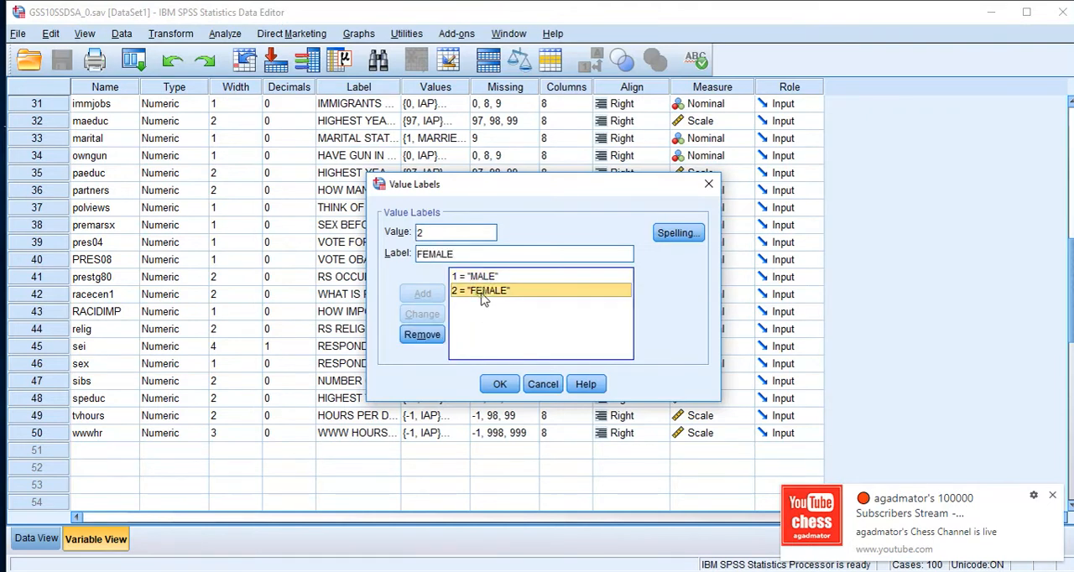
pyautogui.click(499, 384)
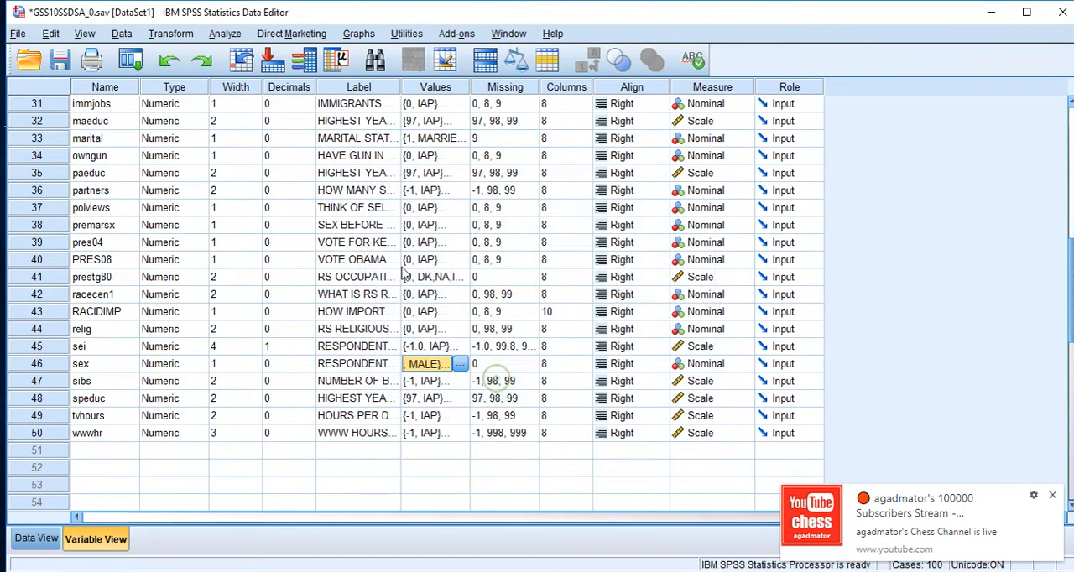
# - Set up an Independent-Samples T Test with age as the test variable
pyautogui.click(225, 36)
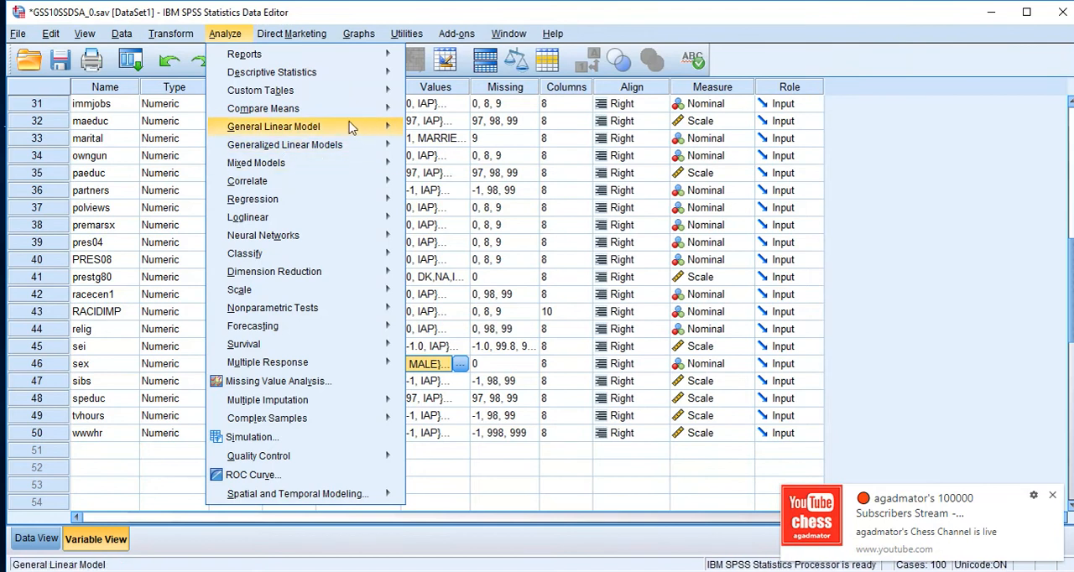
pyautogui.moveTo(339, 118)
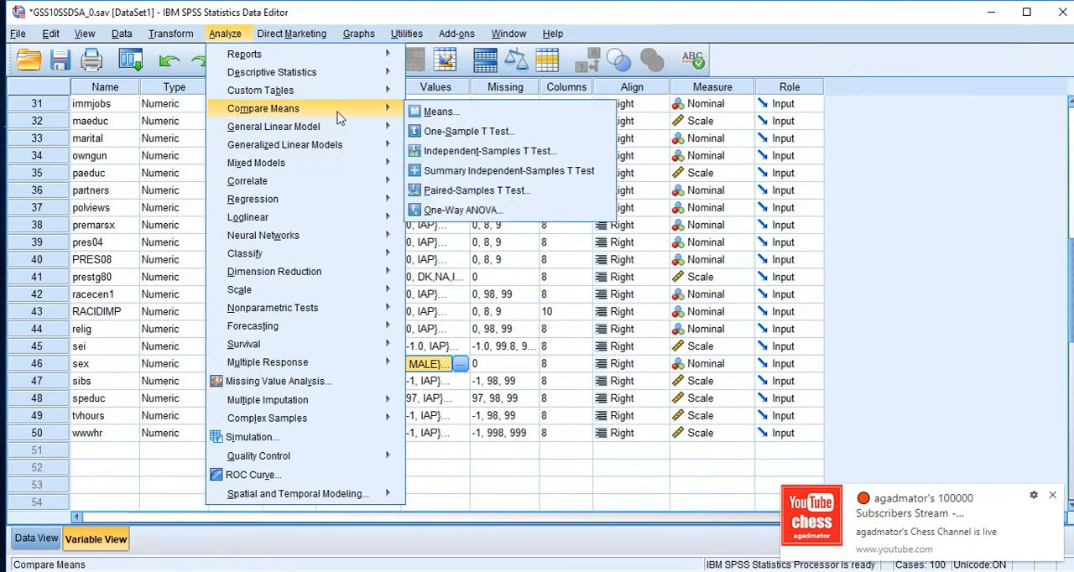
pyautogui.click(493, 153)
pyautogui.click(556, 229)
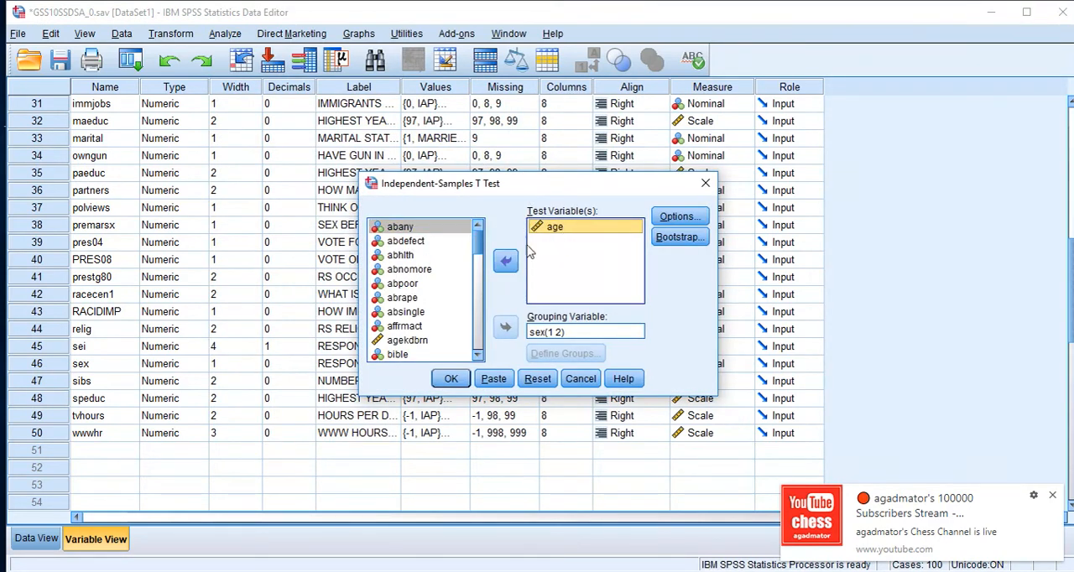
pyautogui.click(506, 261)
pyautogui.click(505, 260)
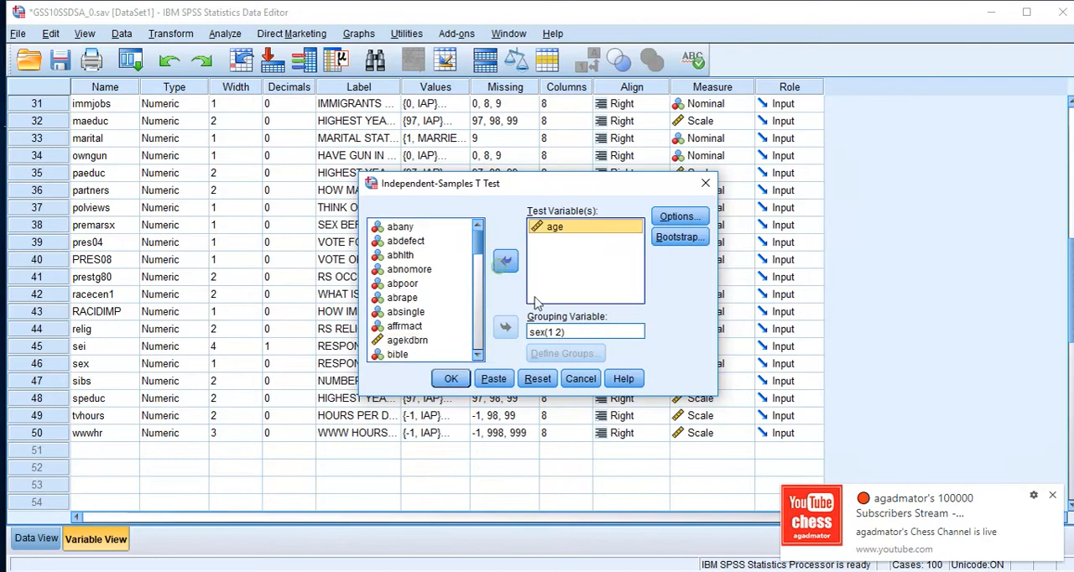
# - Assign sex as the grouping variable, define its groups as 1 and 2, and run the t-test
pyautogui.click(537, 332)
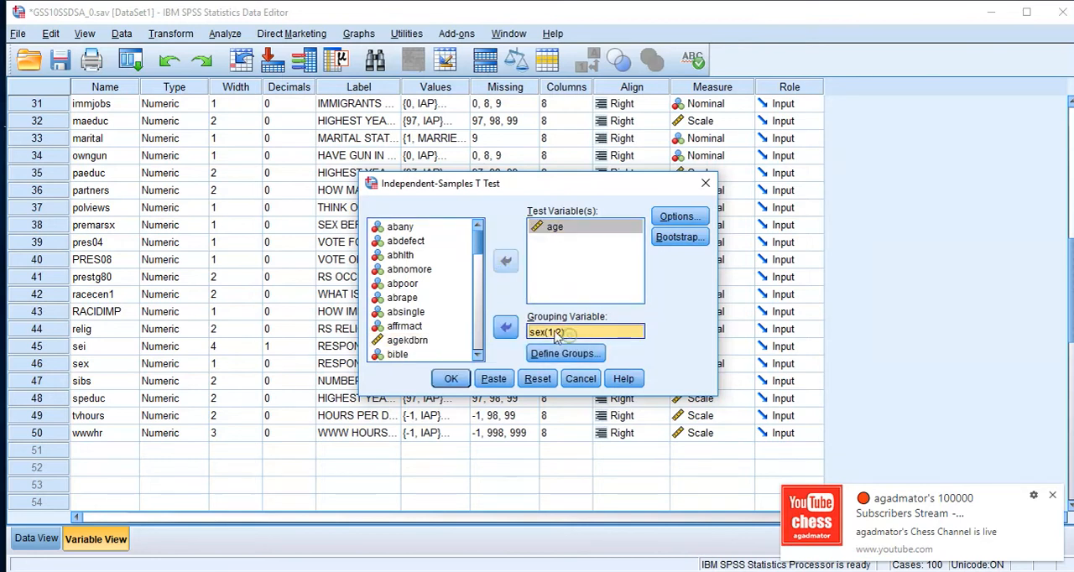
pyautogui.click(506, 329)
pyautogui.click(506, 329)
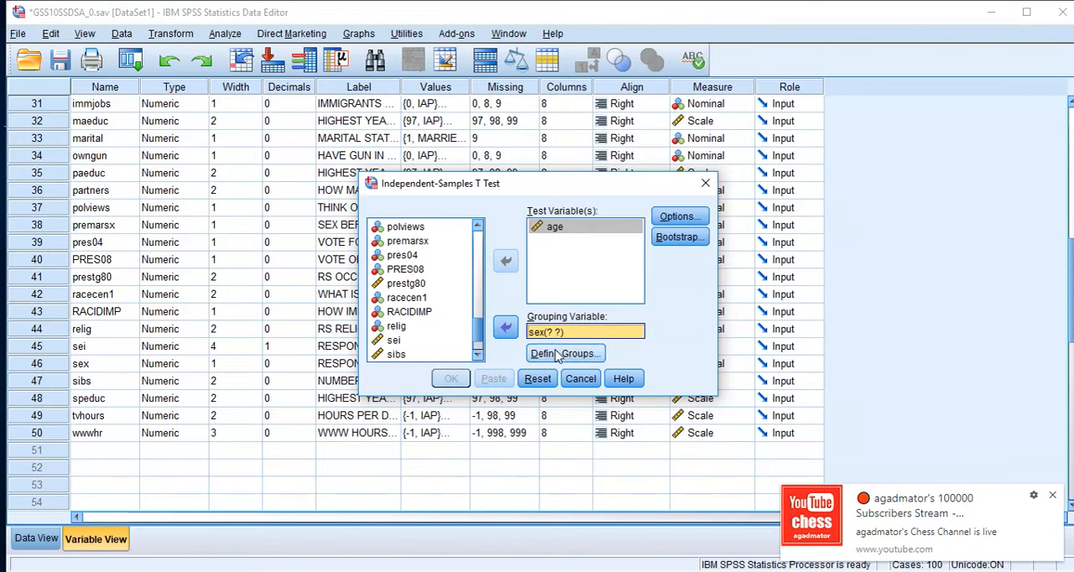
pyautogui.click(566, 354)
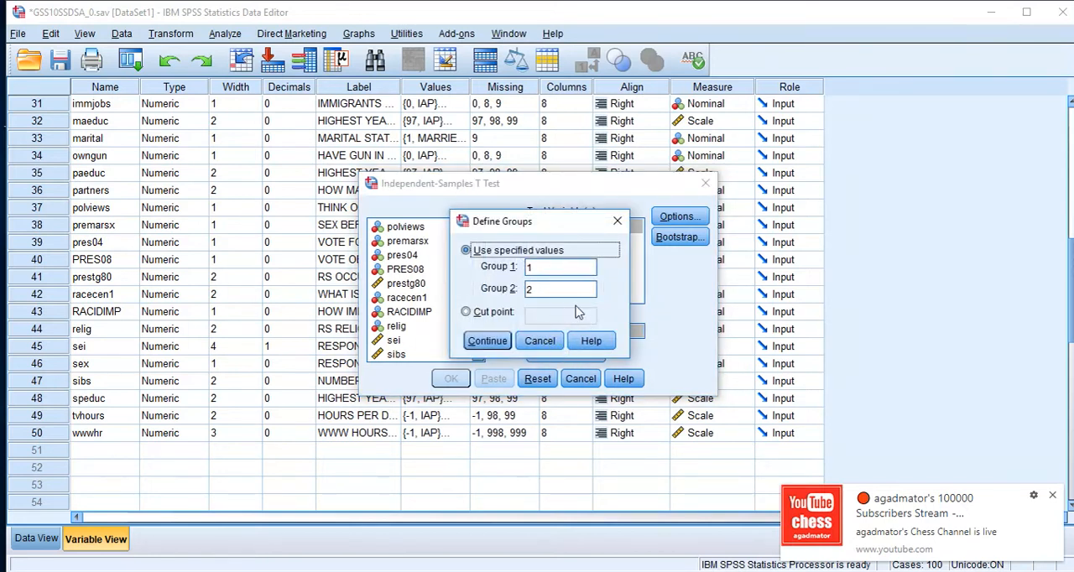
pyautogui.doubleClick(552, 266)
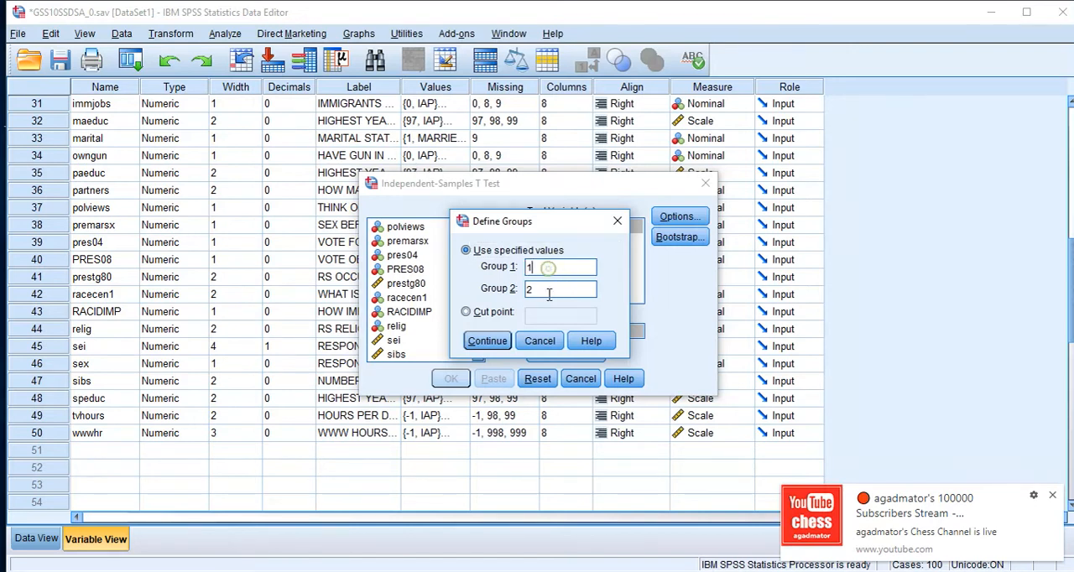
pyautogui.moveTo(539, 267); pyautogui.dragTo(517, 277)
pyautogui.moveTo(547, 290); pyautogui.dragTo(526, 284)
pyautogui.moveTo(545, 268); pyautogui.dragTo(528, 267)
pyautogui.click(488, 342)
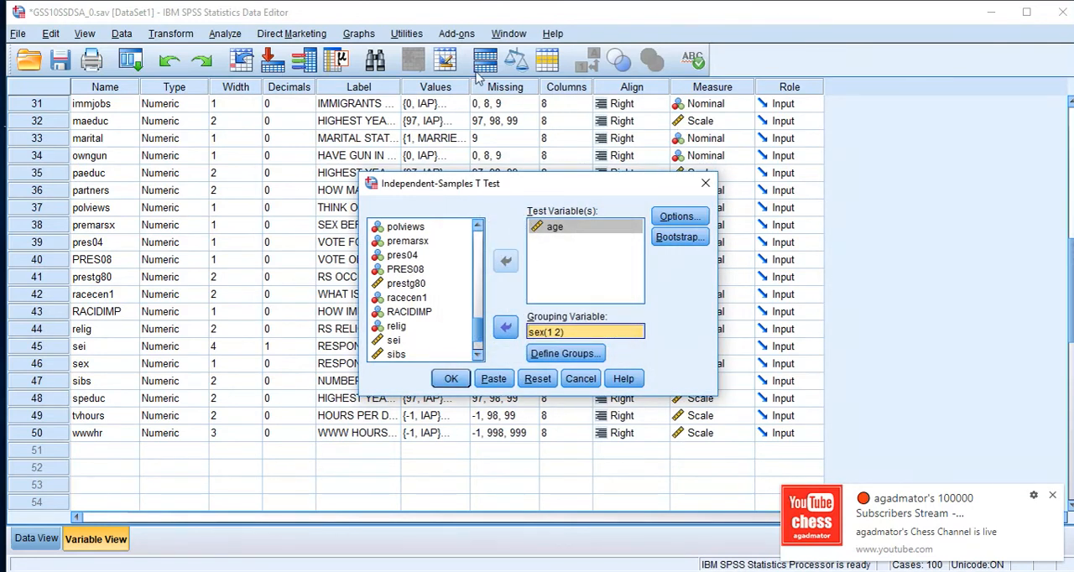
pyautogui.click(450, 379)
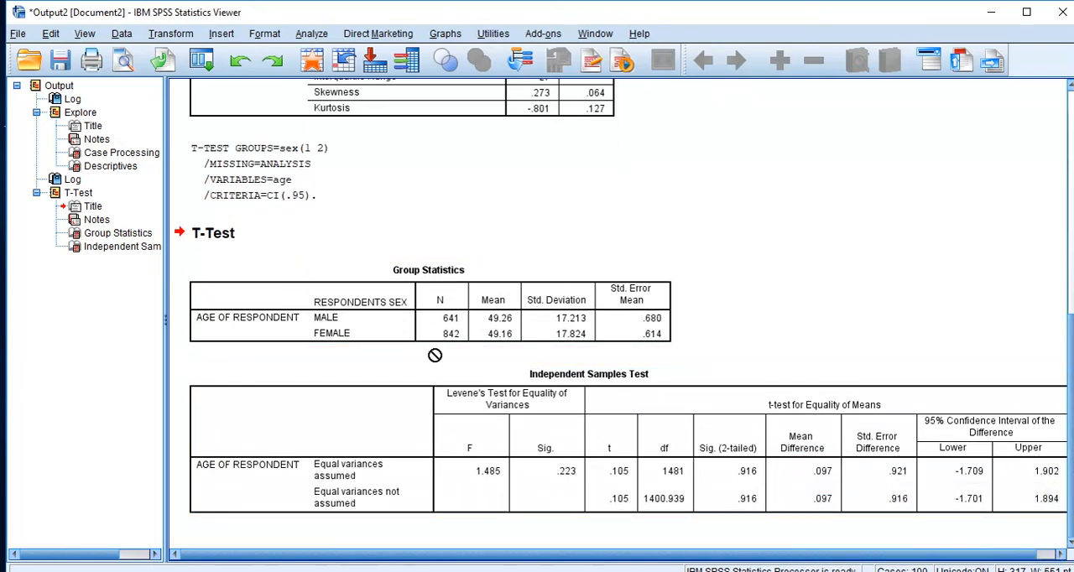
# - Examine the male and female mean ages in the Group Statistics table and the Independent Samples Test results
pyautogui.click(434, 322)
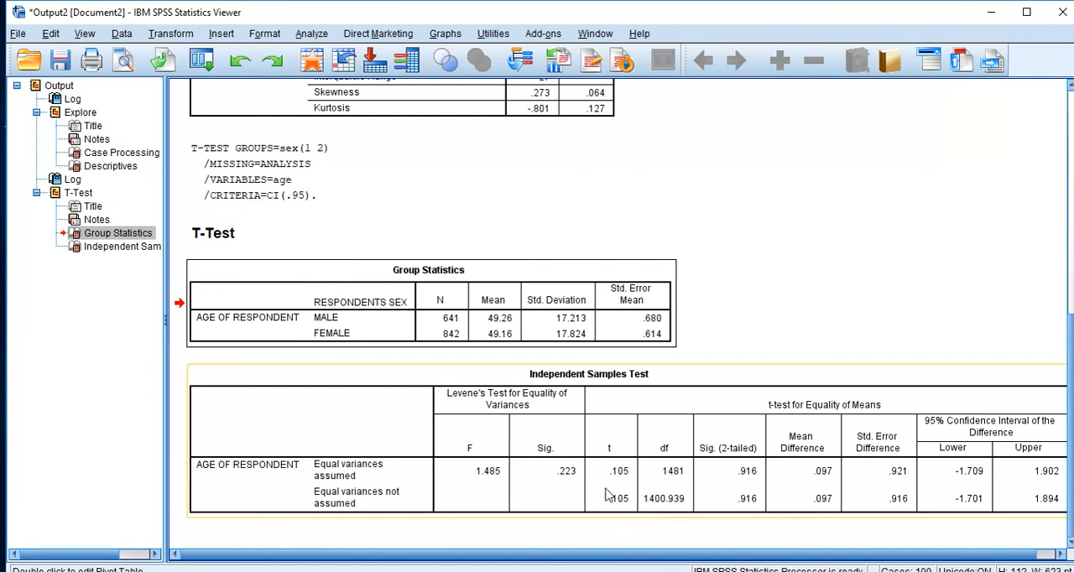
pyautogui.click(659, 570)
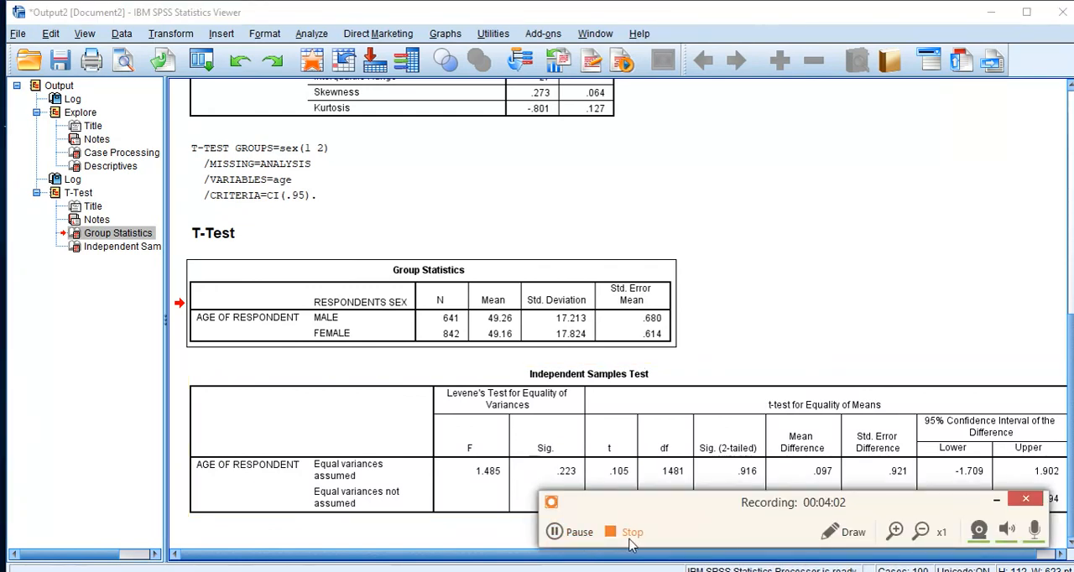